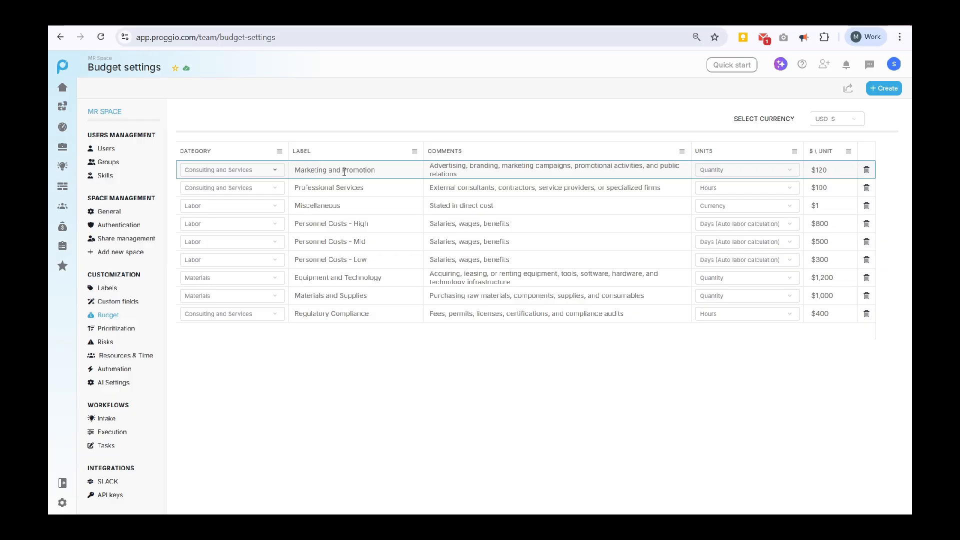
Review the Marketing and Promotion unit choices and the CSV import, closing both unchanged.
{"action": "left_click", "coordinate": [732, 172]}
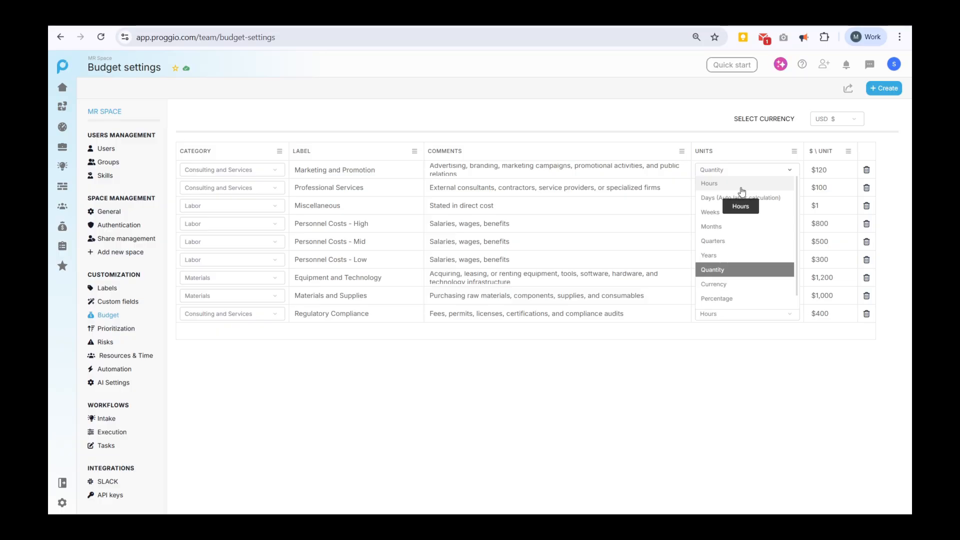
{"action": "scroll", "coordinate": [742, 195], "scroll_direction": "down", "scroll_amount": 1}
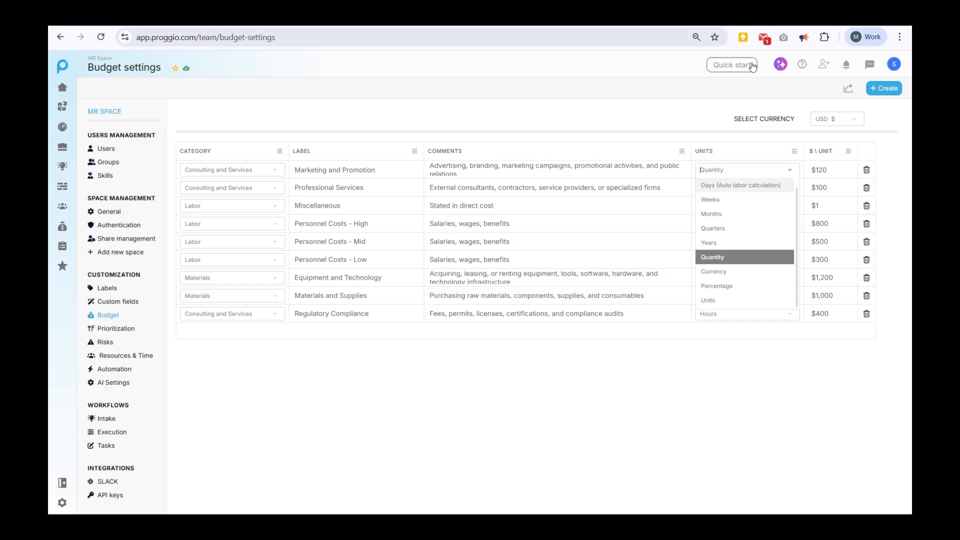
{"action": "left_click", "coordinate": [722, 118]}
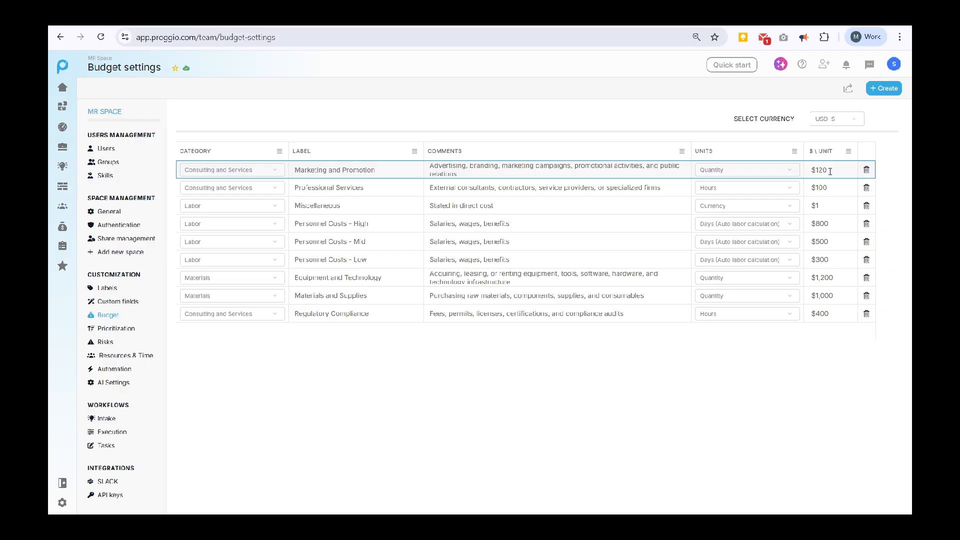
{"action": "left_click", "coordinate": [874, 88]}
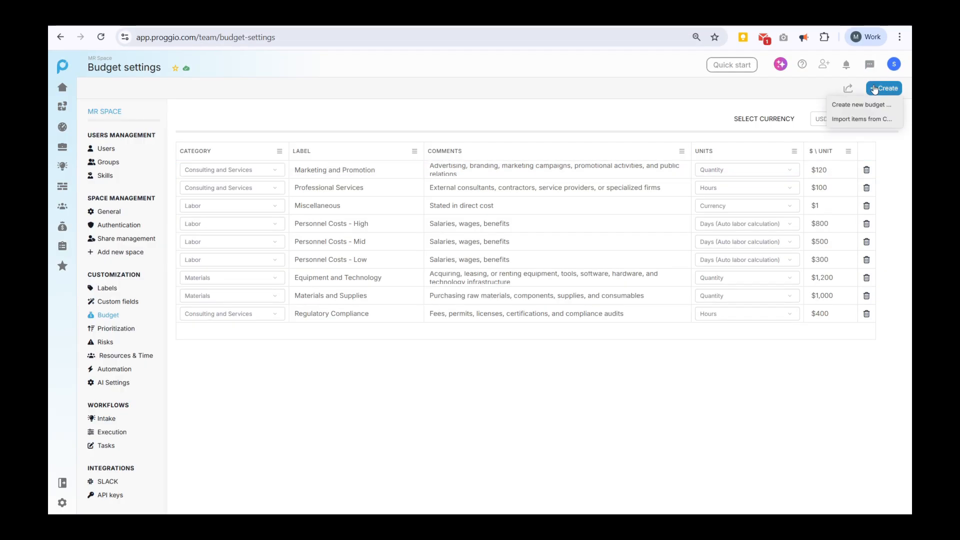
{"action": "left_click", "coordinate": [884, 122]}
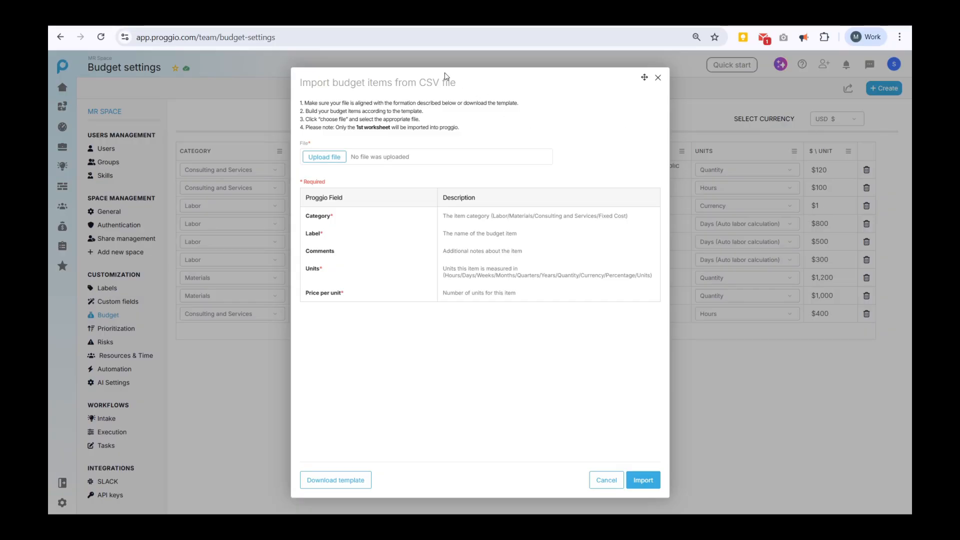
{"action": "left_click", "coordinate": [657, 79]}
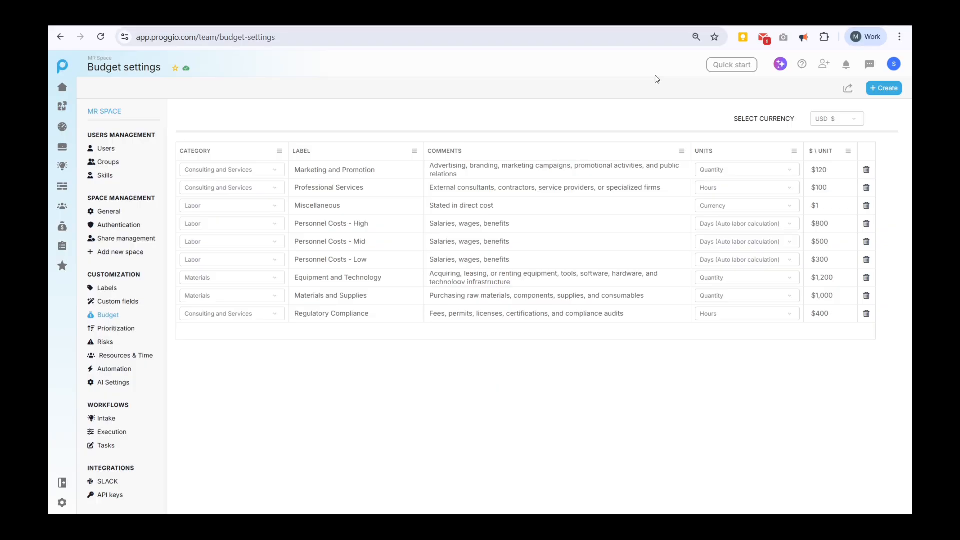
Open the Spaceship project in its Plan vs Actual Budget view.
{"action": "mouse_move", "coordinate": [62, 186]}
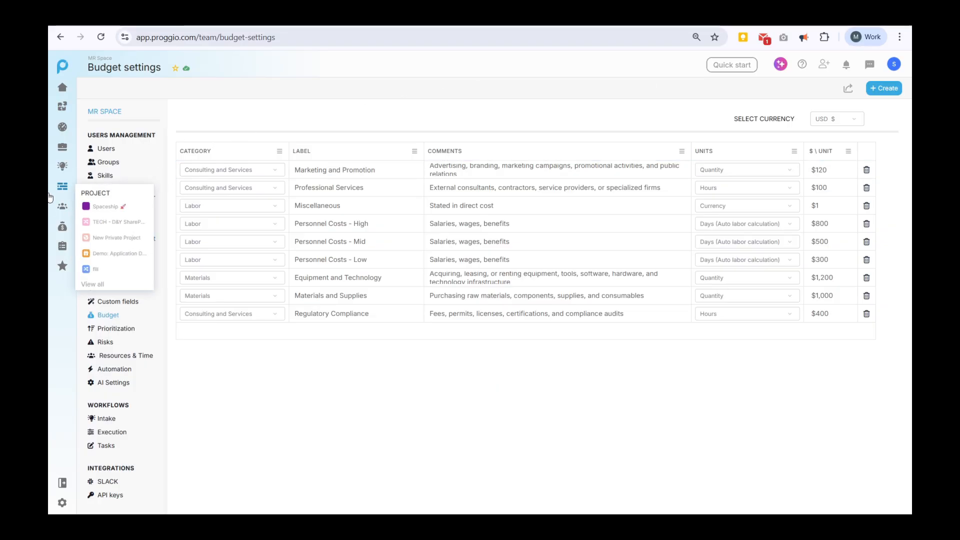
{"action": "left_click", "coordinate": [104, 204]}
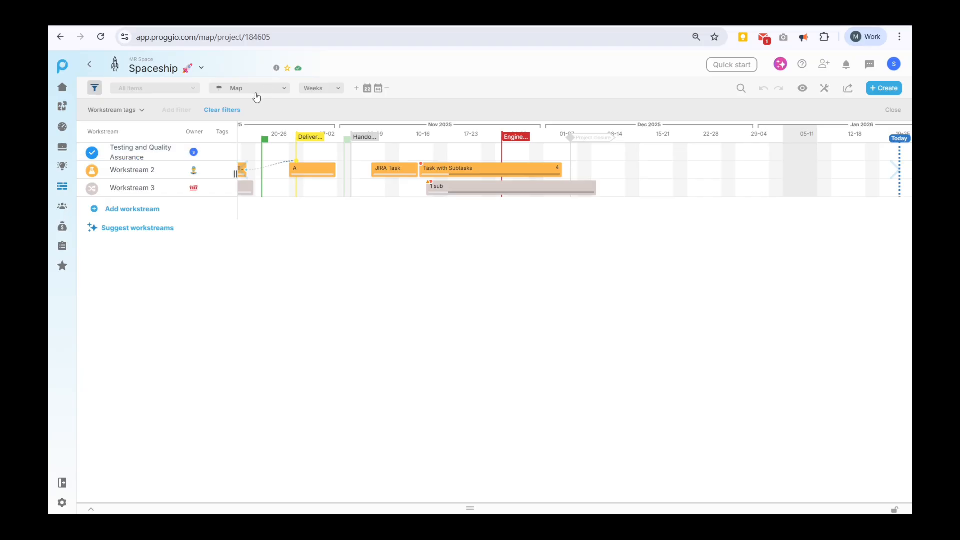
{"action": "left_click", "coordinate": [257, 90]}
{"action": "left_click", "coordinate": [241, 156]}
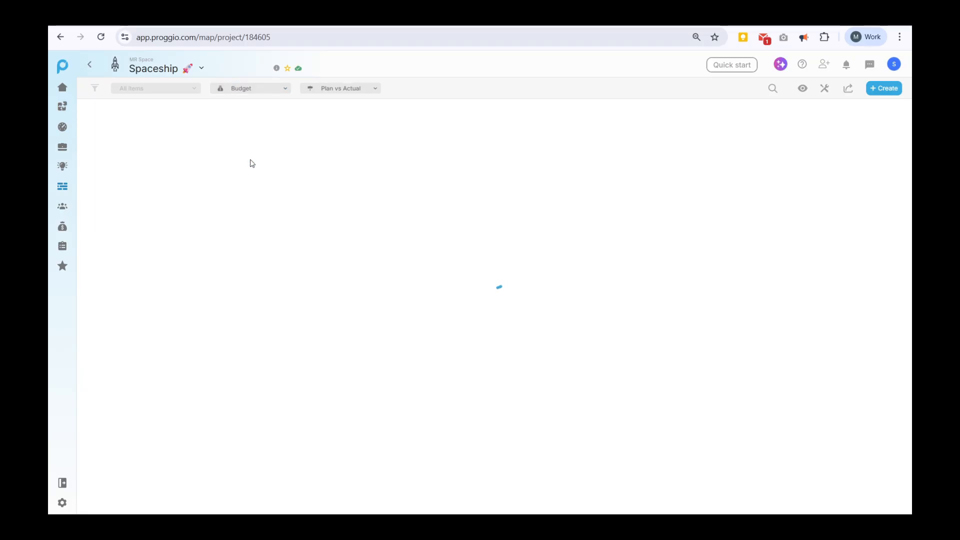
{"action": "left_click", "coordinate": [884, 87]}
Add Personnel Costs - Mid to Workstream 2's task A with 5 planned and 2 actual units.
{"action": "left_click", "coordinate": [850, 102]}
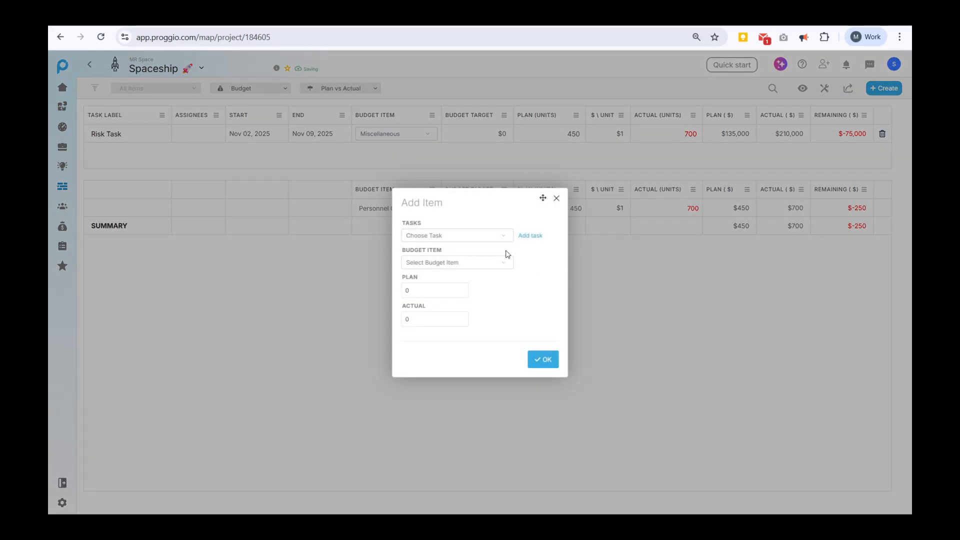
{"action": "left_click", "coordinate": [493, 238]}
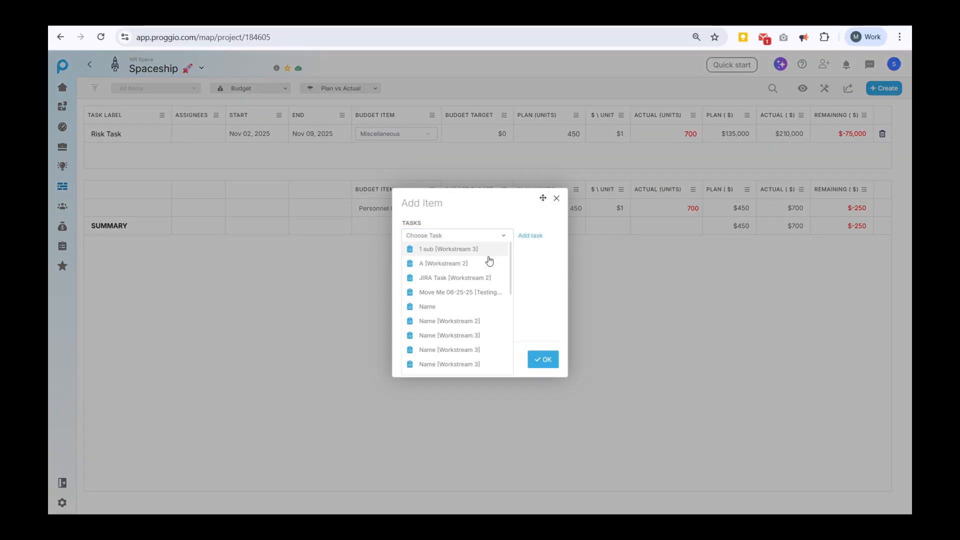
{"action": "left_click", "coordinate": [476, 264]}
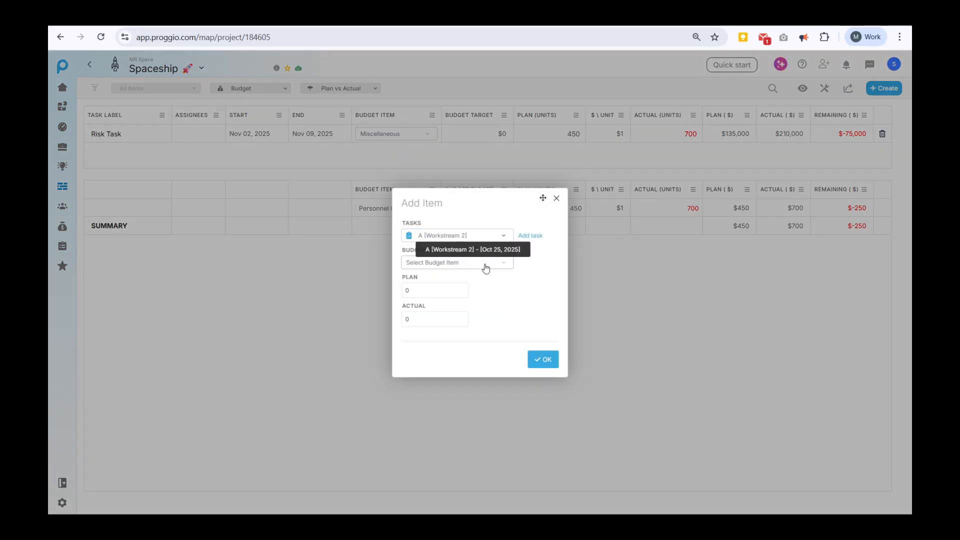
{"action": "left_click", "coordinate": [486, 268]}
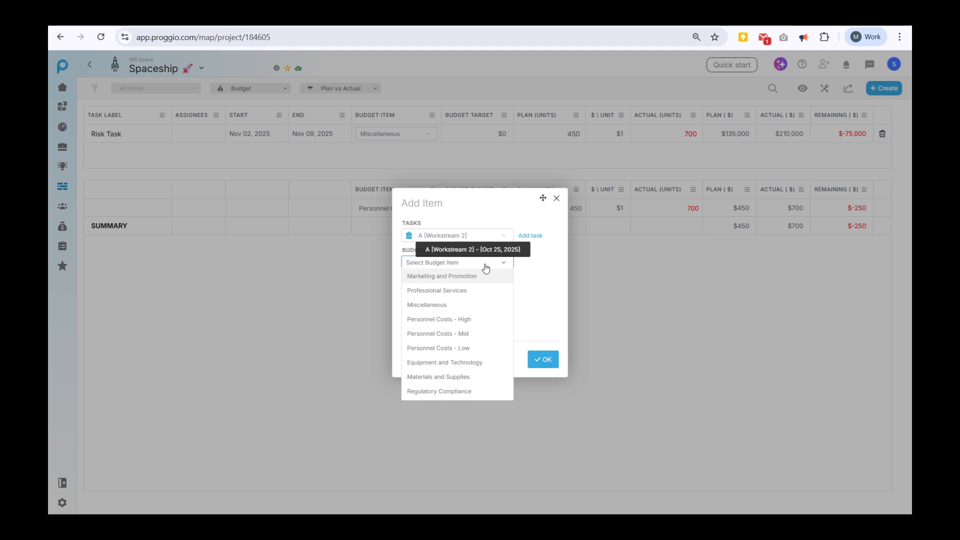
{"action": "left_click", "coordinate": [485, 333]}
{"action": "left_click", "coordinate": [459, 291]}
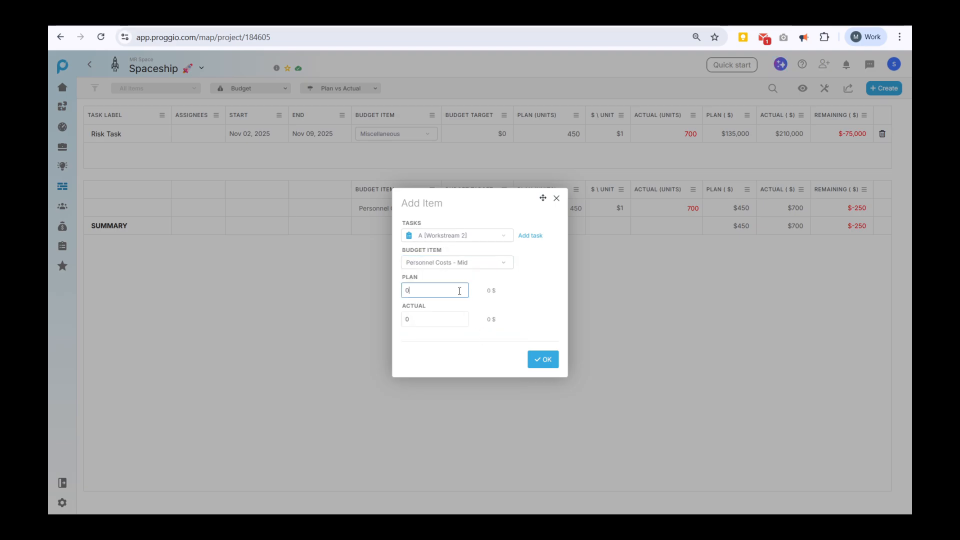
{"action": "type", "text": "5"}
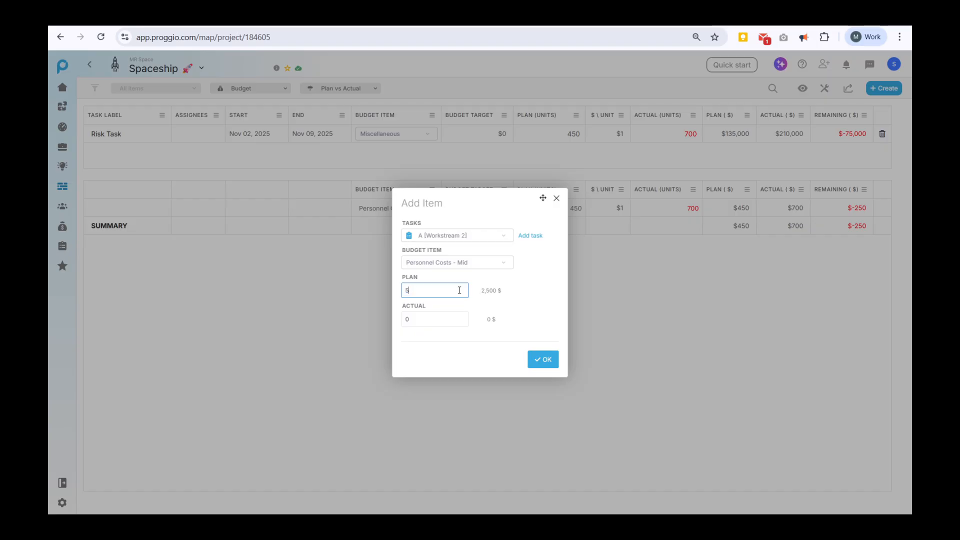
{"action": "left_click", "coordinate": [433, 323]}
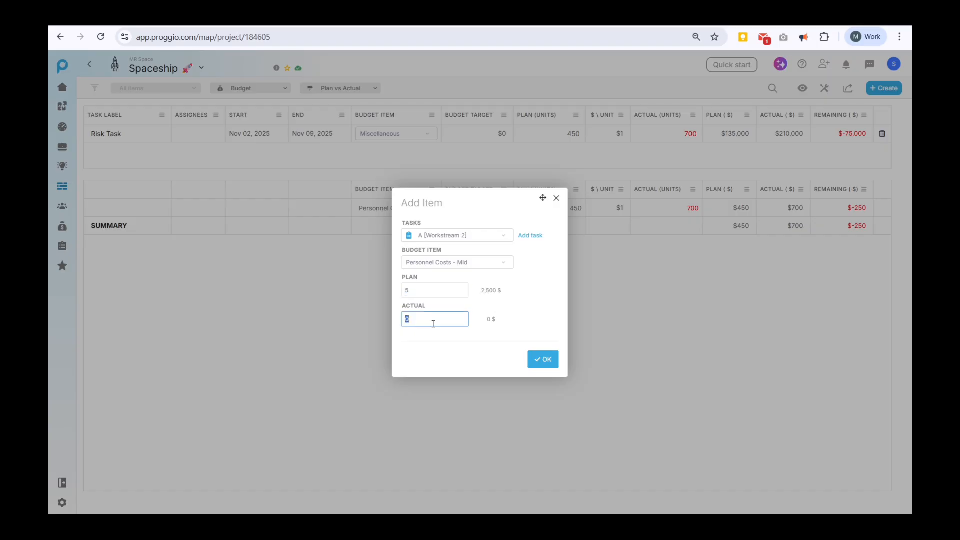
{"action": "type", "text": "2"}
{"action": "left_click", "coordinate": [545, 360]}
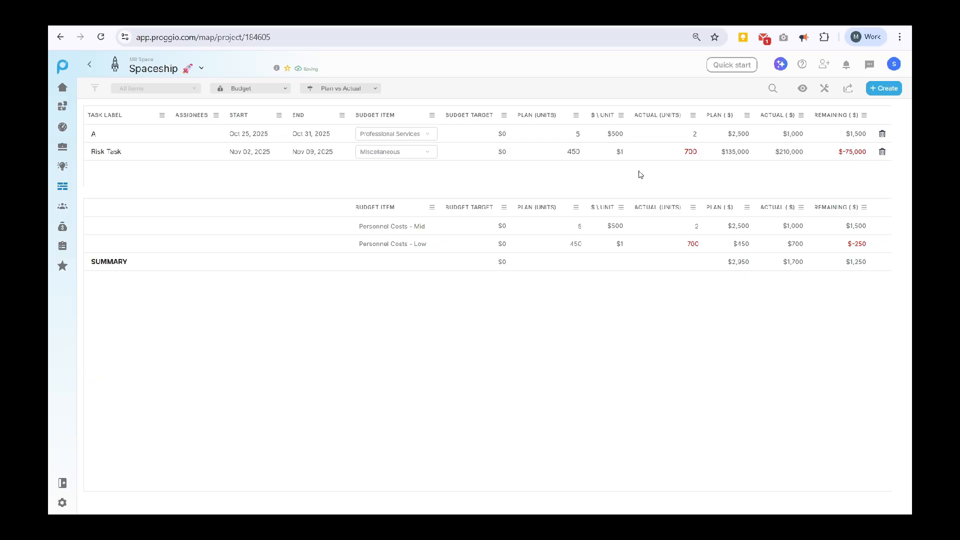
Return to the Map view and open the JIRA Task's budget properties.
{"action": "left_click", "coordinate": [255, 93]}
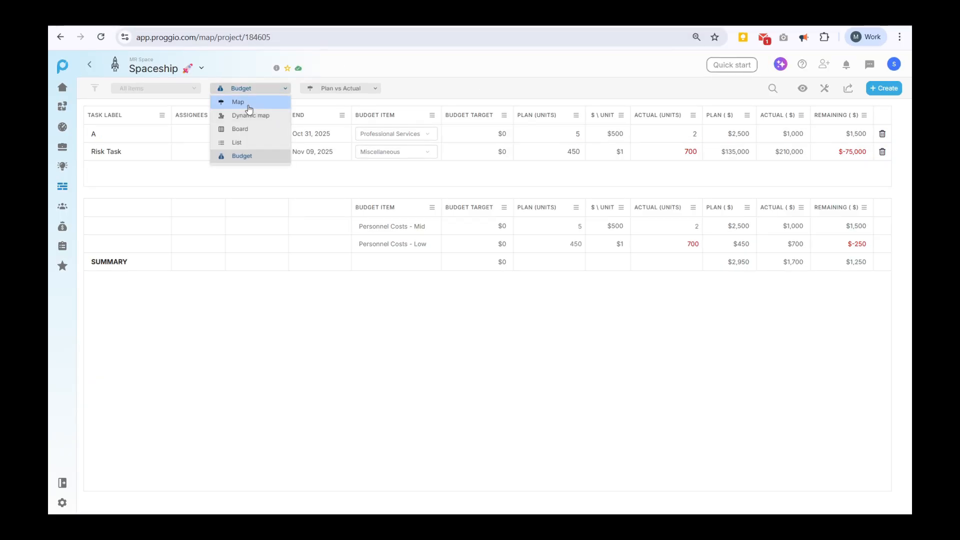
{"action": "left_click", "coordinate": [253, 103]}
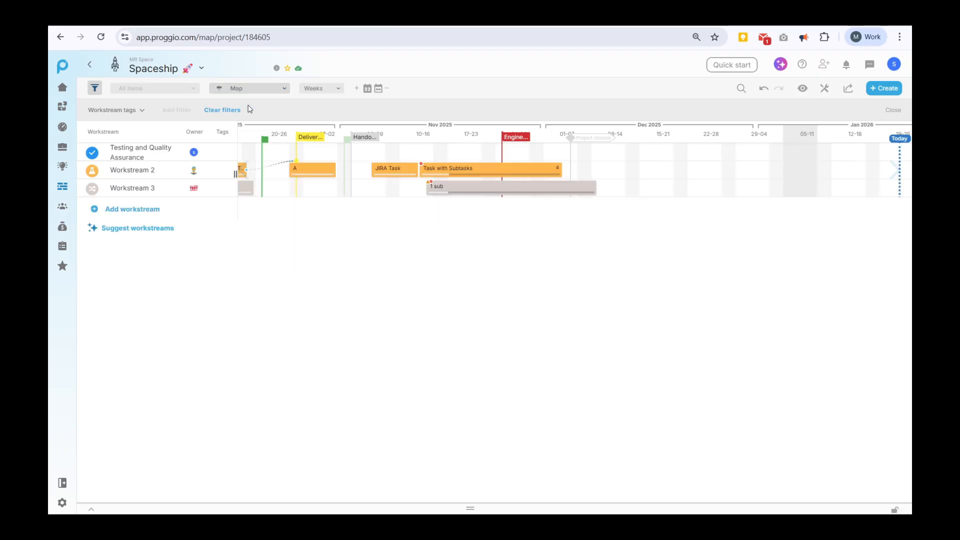
{"action": "right_click", "coordinate": [389, 170]}
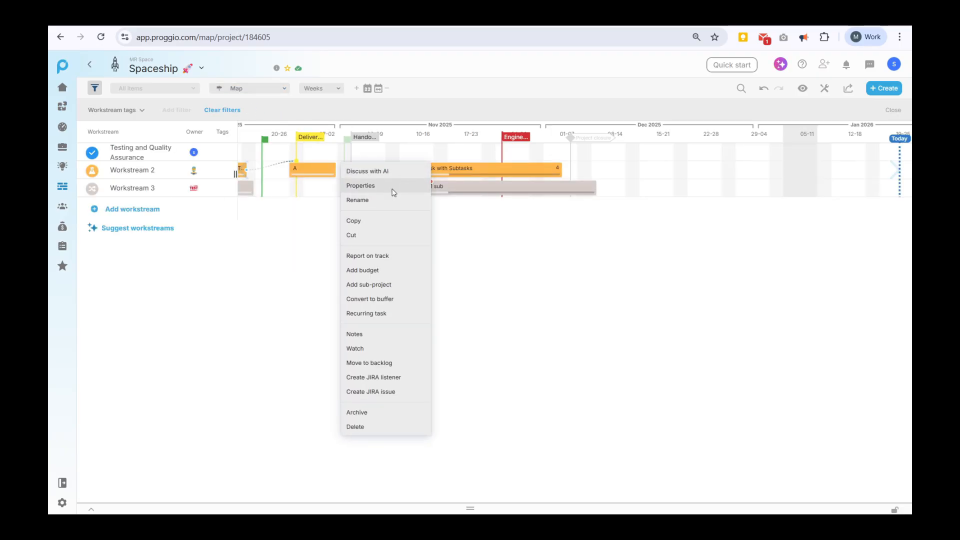
{"action": "left_click", "coordinate": [393, 189]}
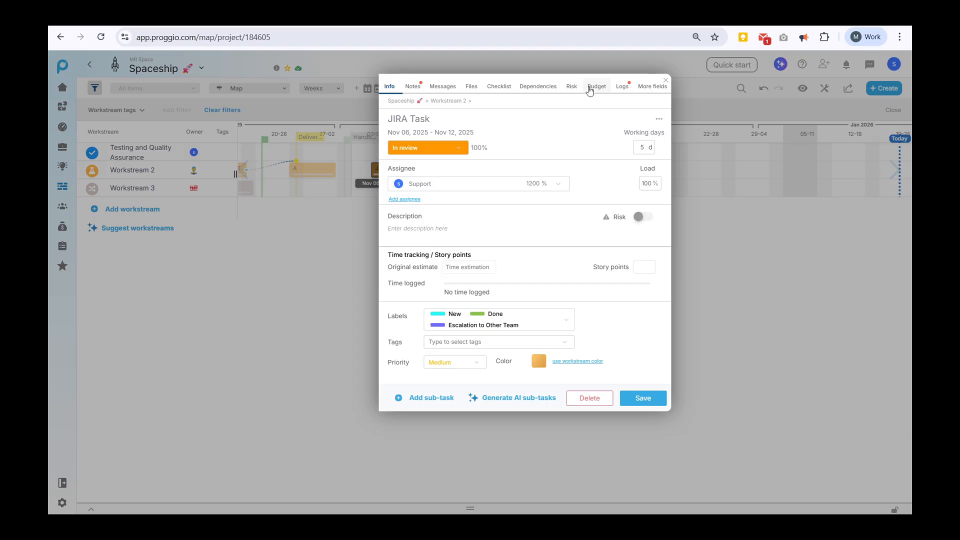
{"action": "left_click", "coordinate": [590, 88]}
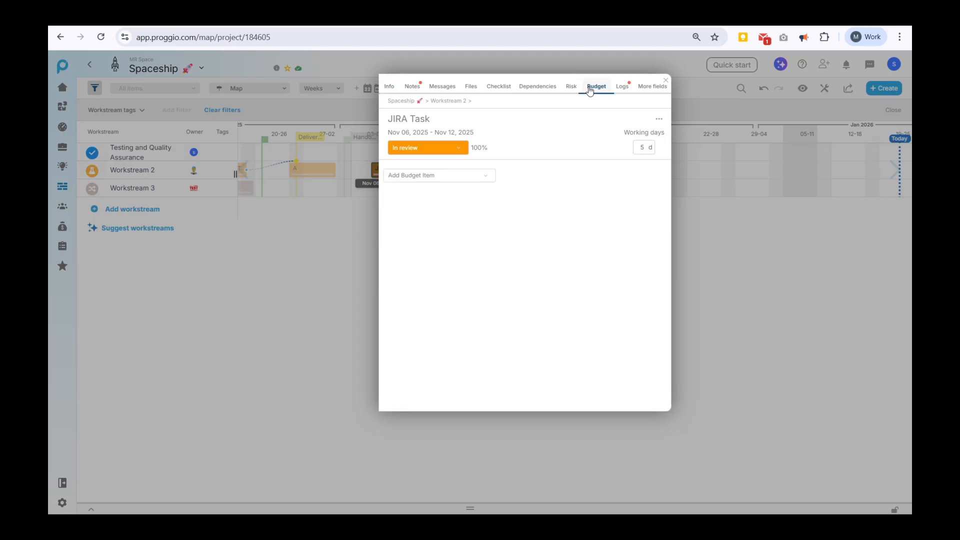
Add Marketing and Promotion to the JIRA Task with 5 plan units and 2 actual units.
{"action": "left_click", "coordinate": [482, 179]}
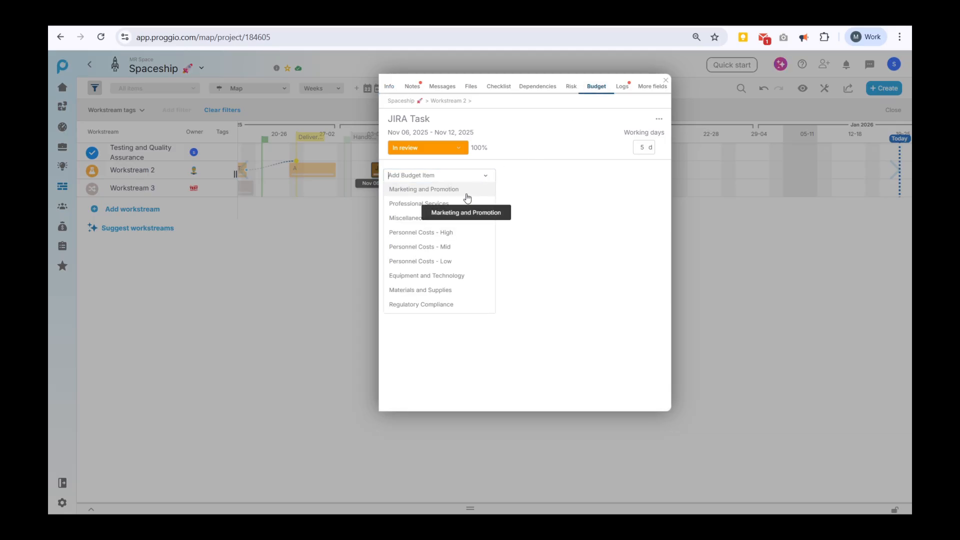
{"action": "left_click", "coordinate": [466, 192]}
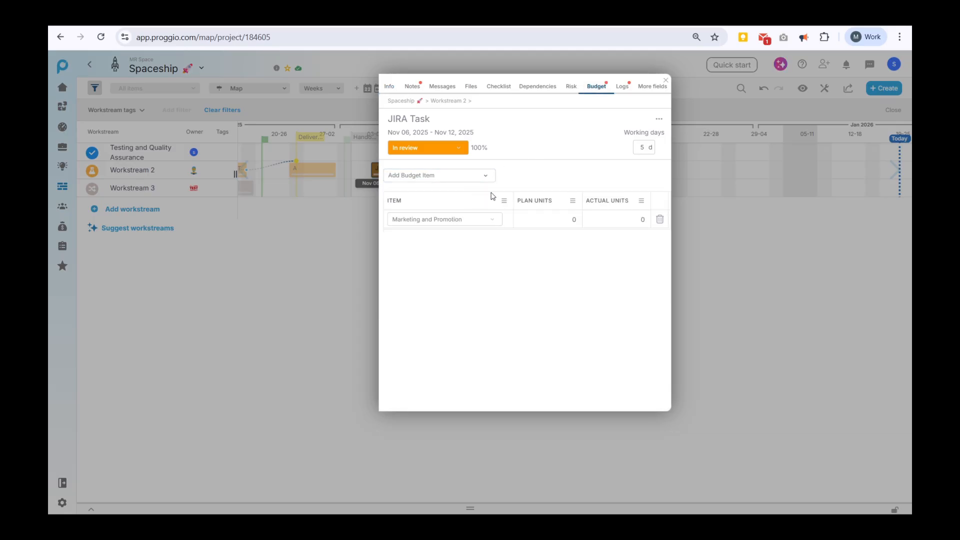
{"action": "left_click", "coordinate": [574, 222]}
{"action": "type", "text": "5"}
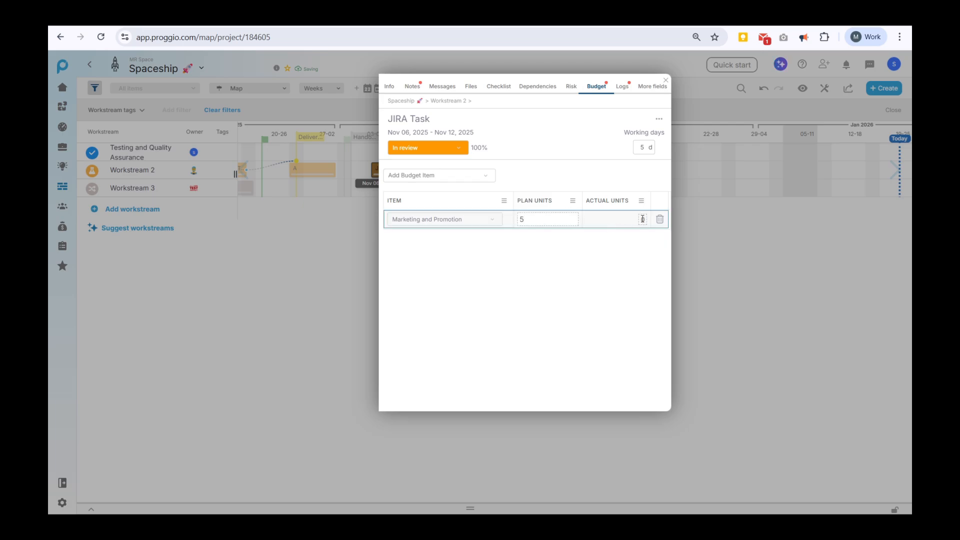
{"action": "left_click", "coordinate": [643, 218]}
{"action": "key", "text": "Return"}
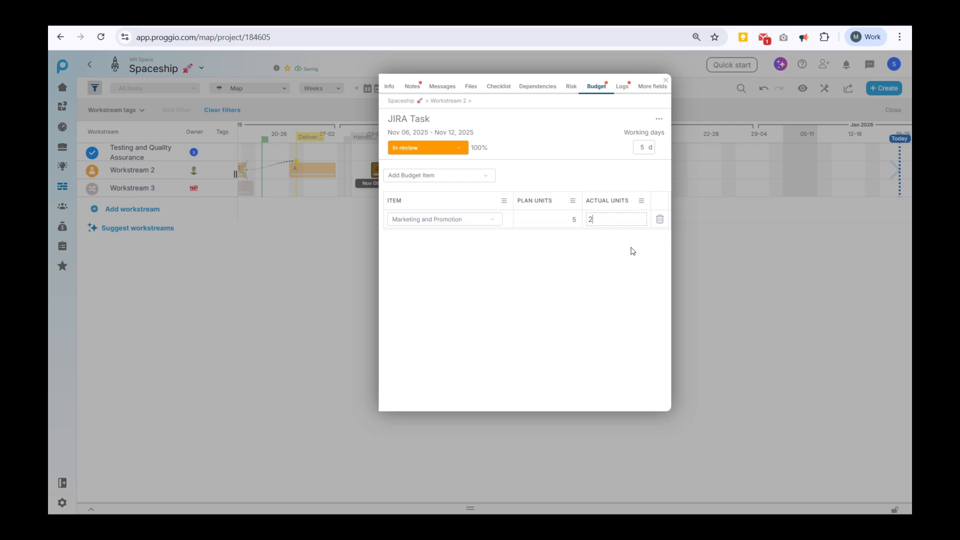
Switch to the Budget view and change JIRA Task's actual units from 2 to 7.
{"action": "left_click", "coordinate": [698, 265]}
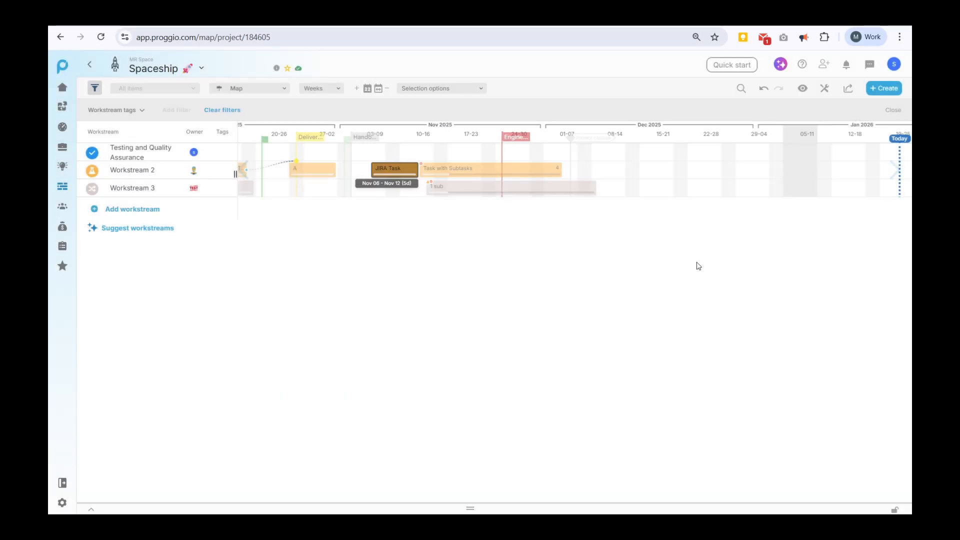
{"action": "left_click", "coordinate": [286, 88]}
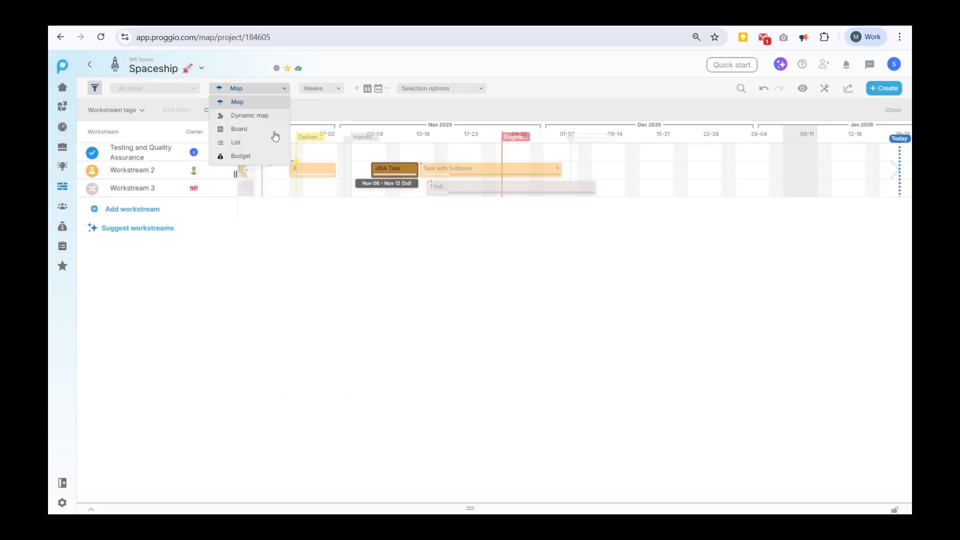
{"action": "left_click", "coordinate": [264, 159]}
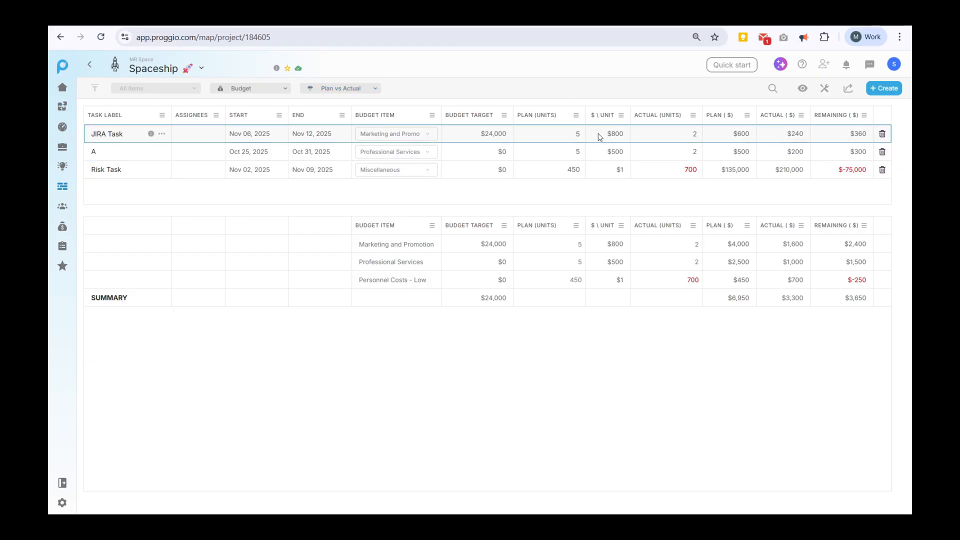
{"action": "left_click", "coordinate": [691, 134]}
{"action": "left_click", "coordinate": [656, 85]}
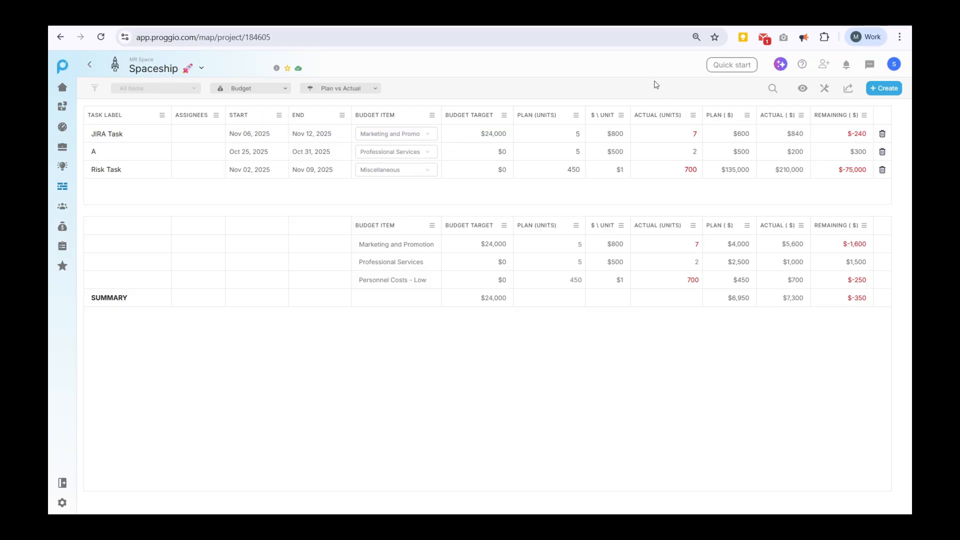
{"action": "left_click", "coordinate": [696, 139]}
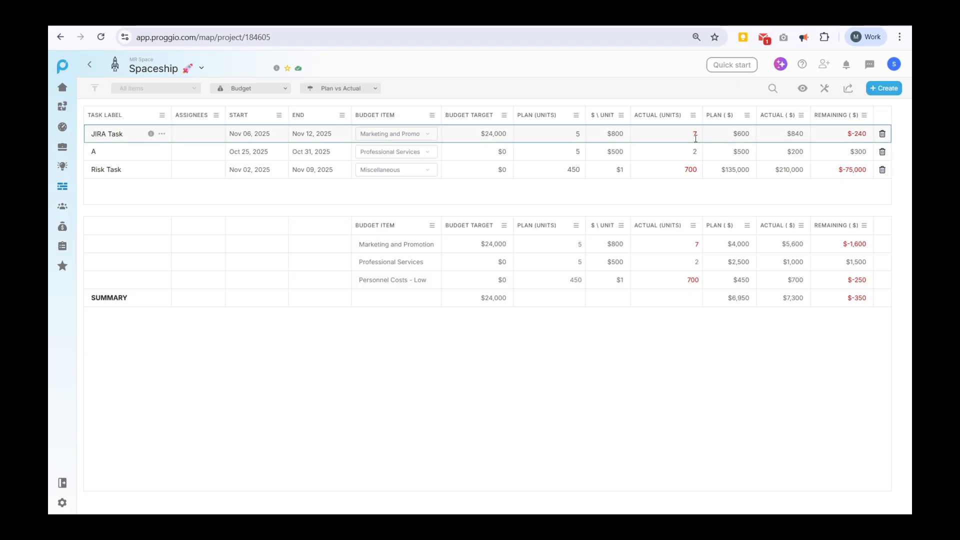
{"action": "left_click", "coordinate": [369, 91]}
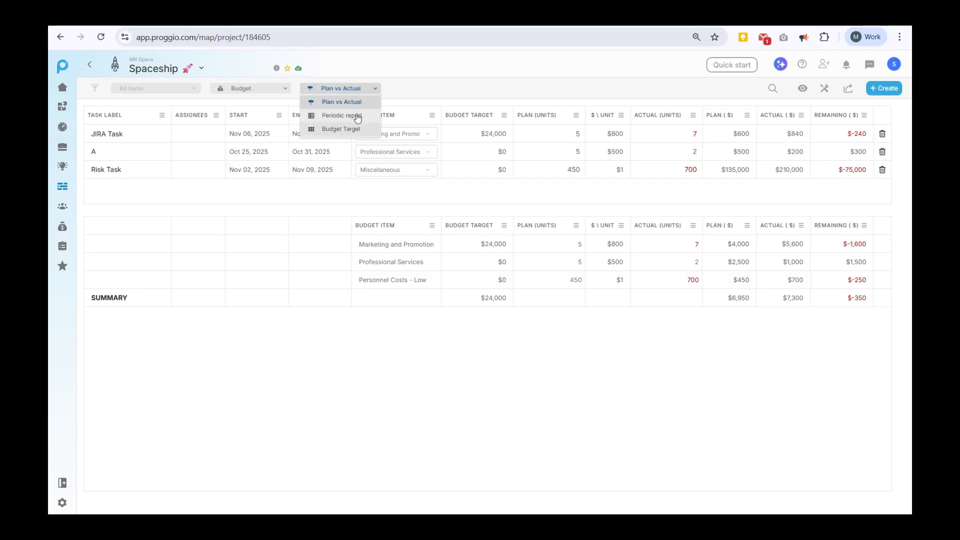
Show the Periodic report, try Quarters and Years, then settle on Months.
{"action": "left_click", "coordinate": [356, 115]}
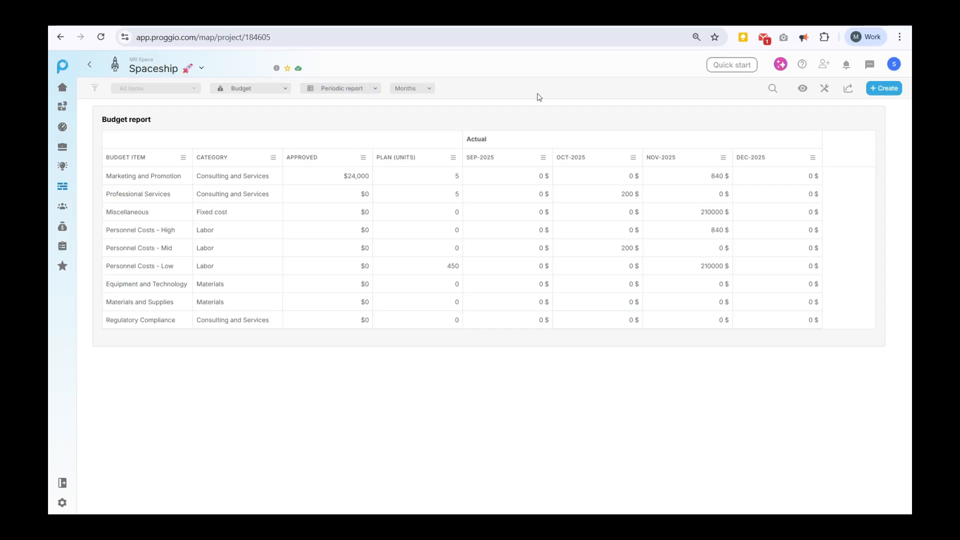
{"action": "left_click", "coordinate": [423, 88]}
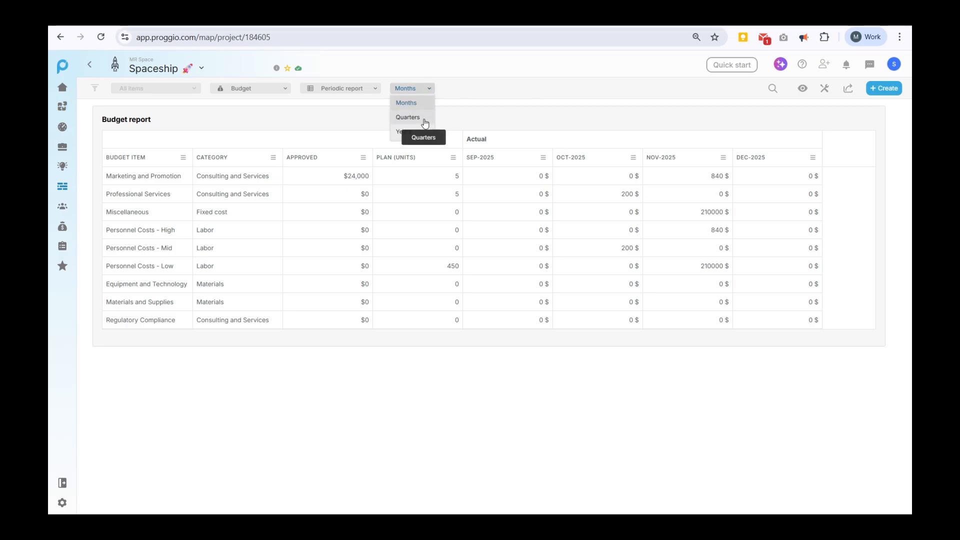
{"action": "left_click", "coordinate": [424, 118]}
{"action": "left_click", "coordinate": [422, 90]}
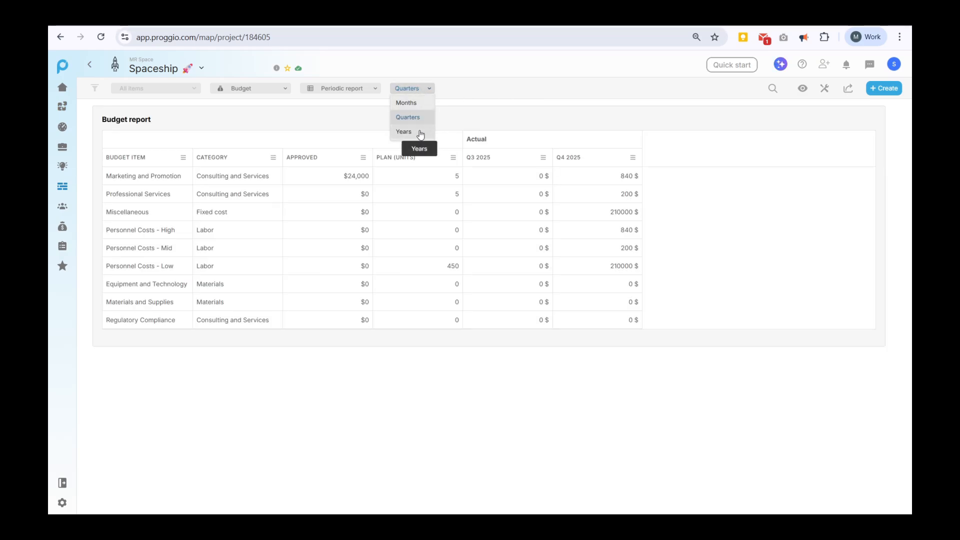
{"action": "left_click", "coordinate": [420, 134]}
{"action": "left_click", "coordinate": [422, 88]}
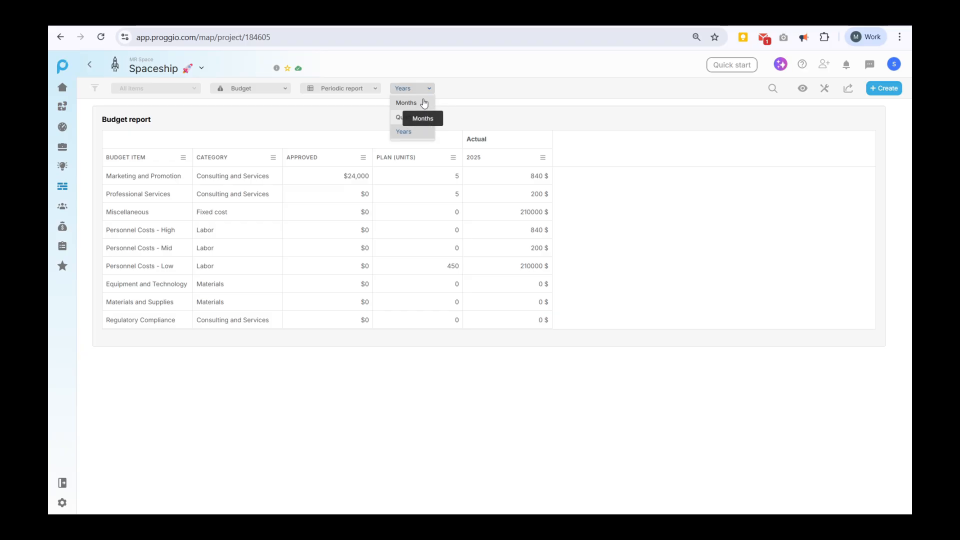
{"action": "left_click", "coordinate": [424, 103]}
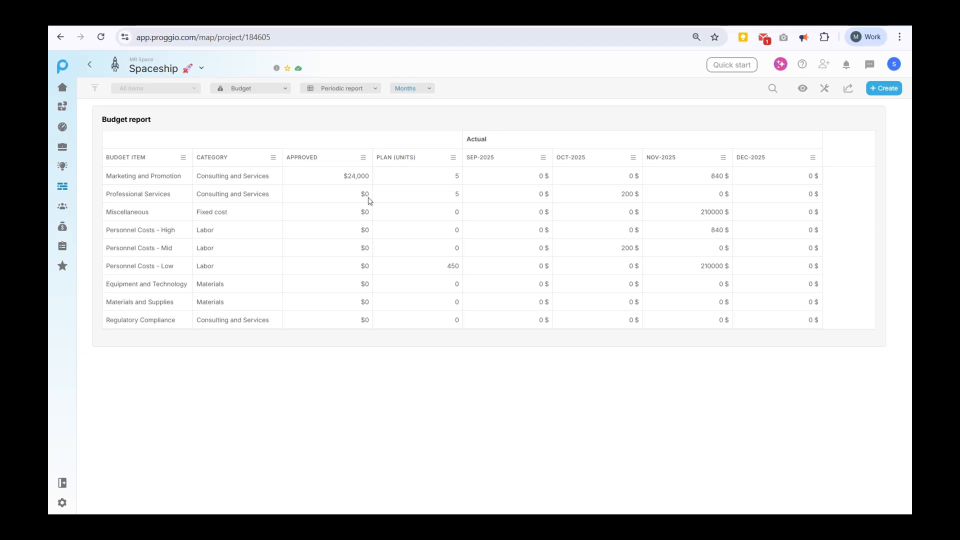
In Settings > Users, set a team member's cost association to Personnel Costs - Mid and save.
{"action": "left_click", "coordinate": [69, 506]}
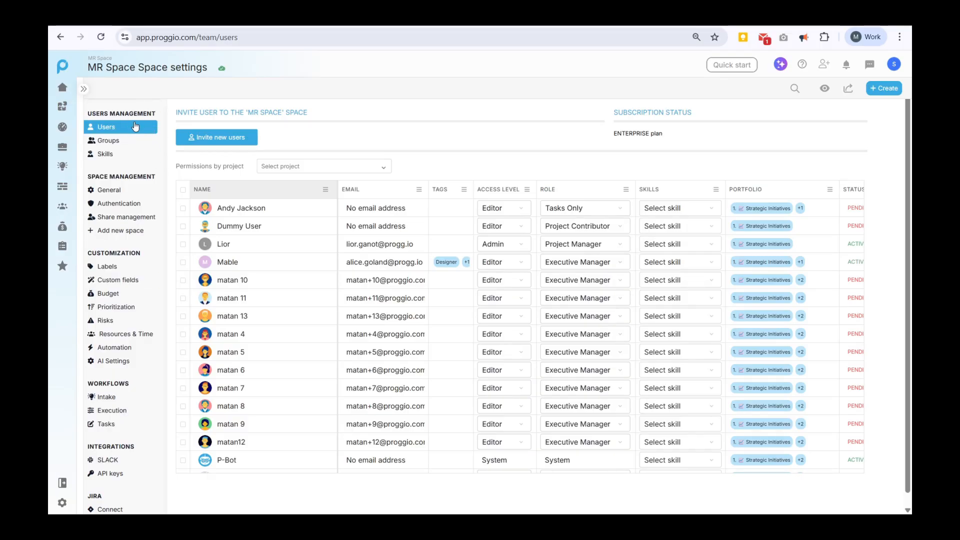
{"action": "scroll", "coordinate": [240, 280], "scroll_direction": "down", "scroll_amount": 3}
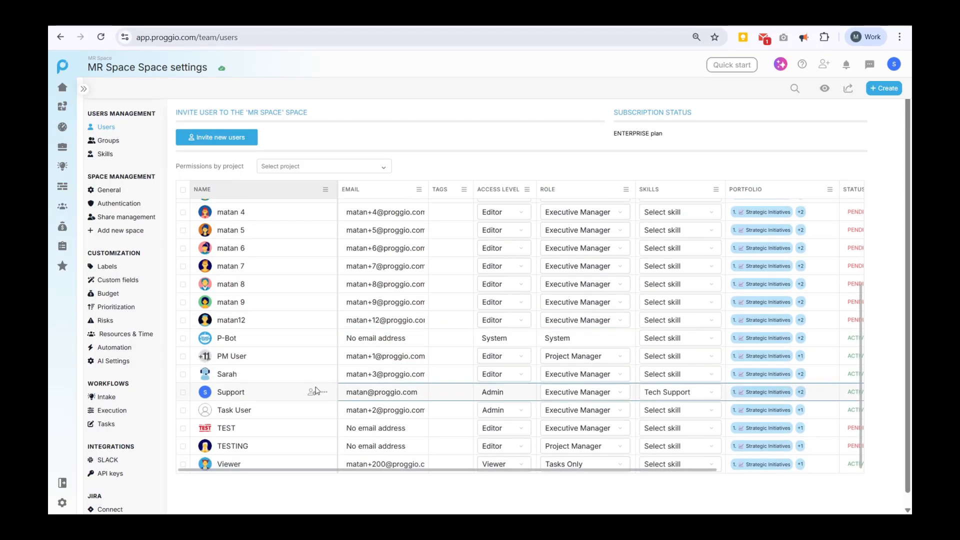
{"action": "left_click", "coordinate": [311, 374]}
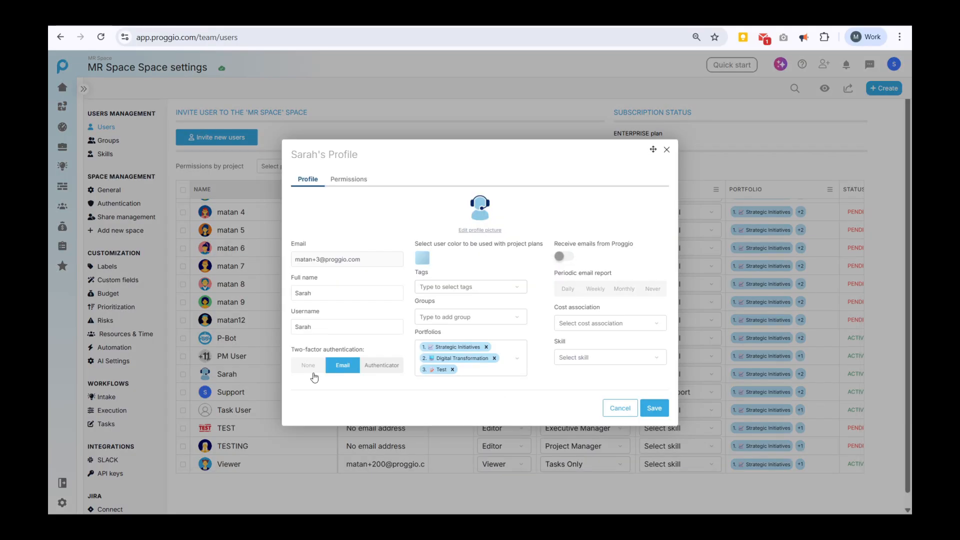
{"action": "left_click", "coordinate": [625, 321]}
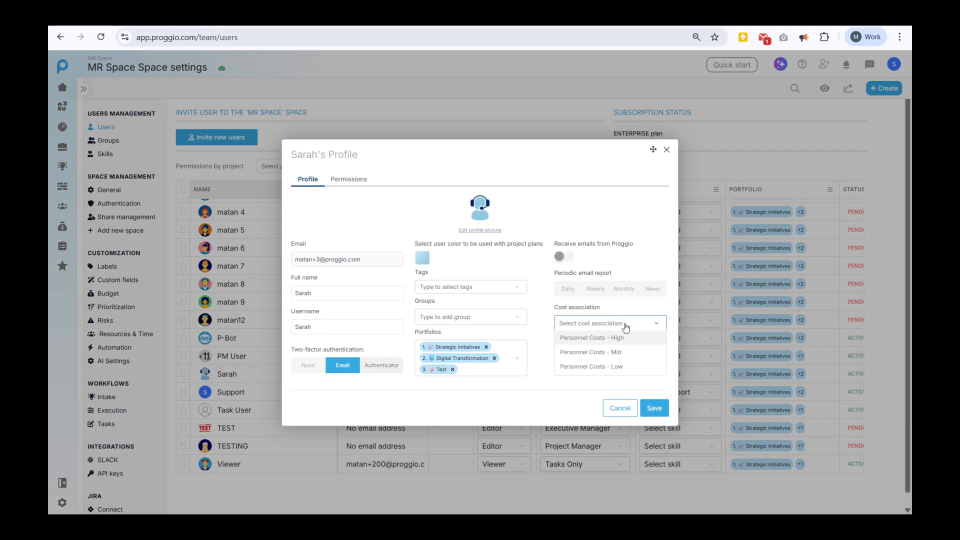
{"action": "left_click", "coordinate": [624, 352]}
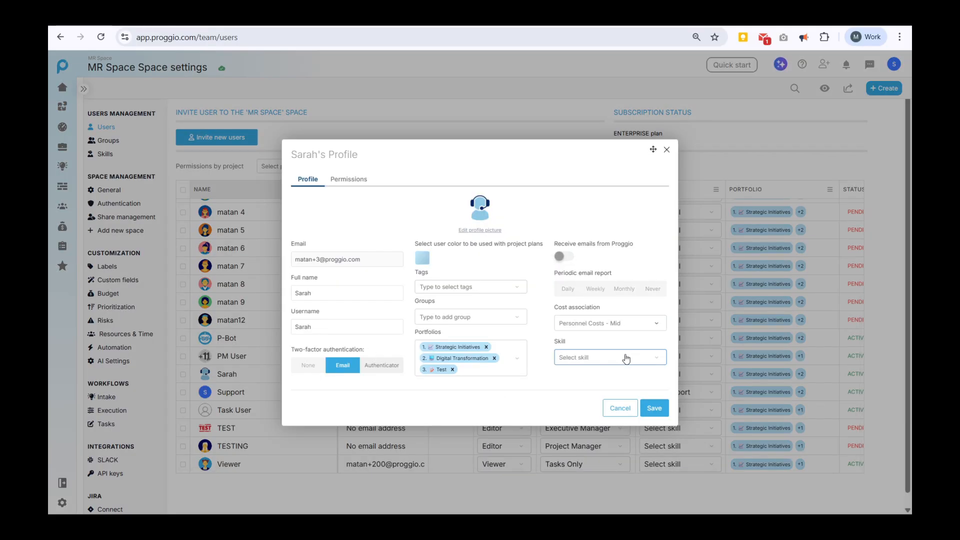
{"action": "left_click", "coordinate": [654, 409]}
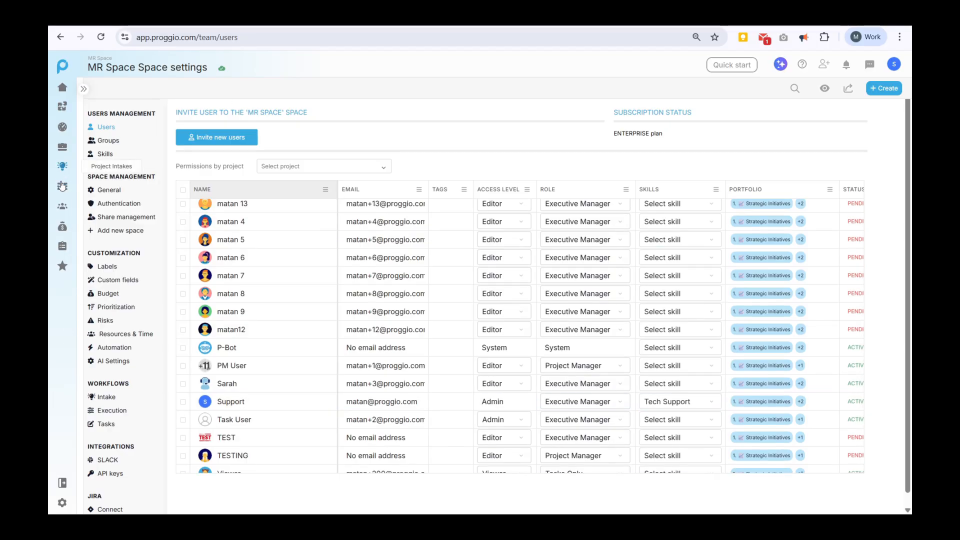
{"action": "mouse_move", "coordinate": [62, 187]}
{"action": "left_click", "coordinate": [105, 203]}
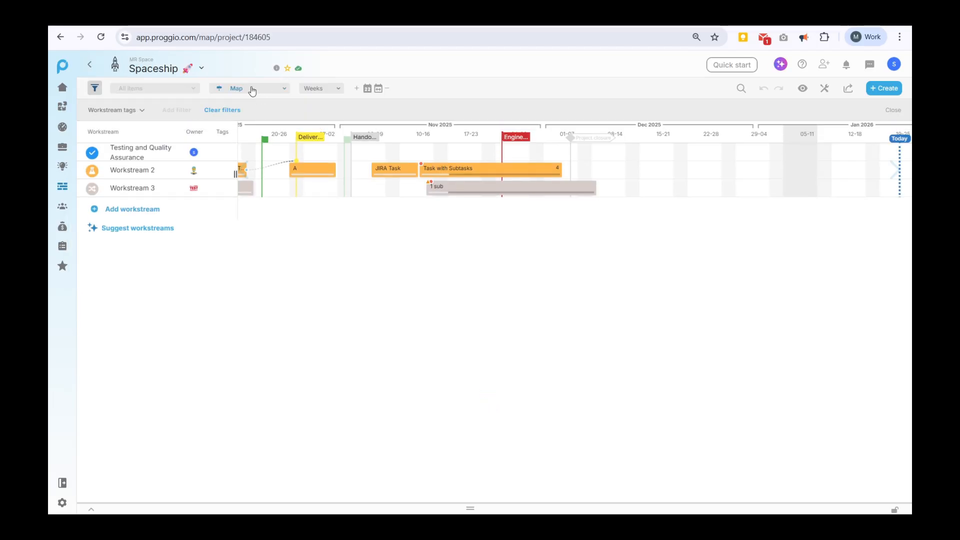
Switch Spaceship to Budget view and reveal the auto-calculated personnel cost rows.
{"action": "left_click", "coordinate": [252, 91]}
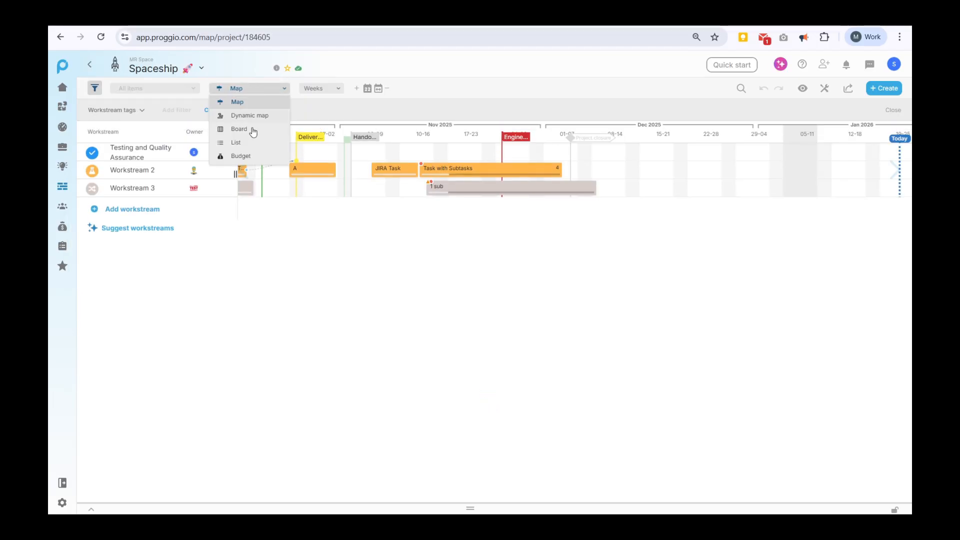
{"action": "left_click", "coordinate": [250, 156]}
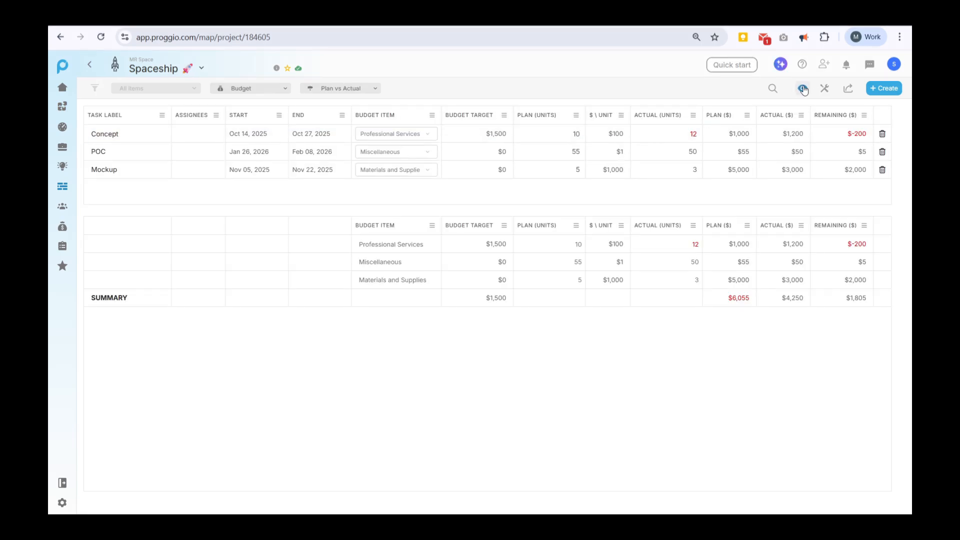
{"action": "left_click", "coordinate": [794, 103]}
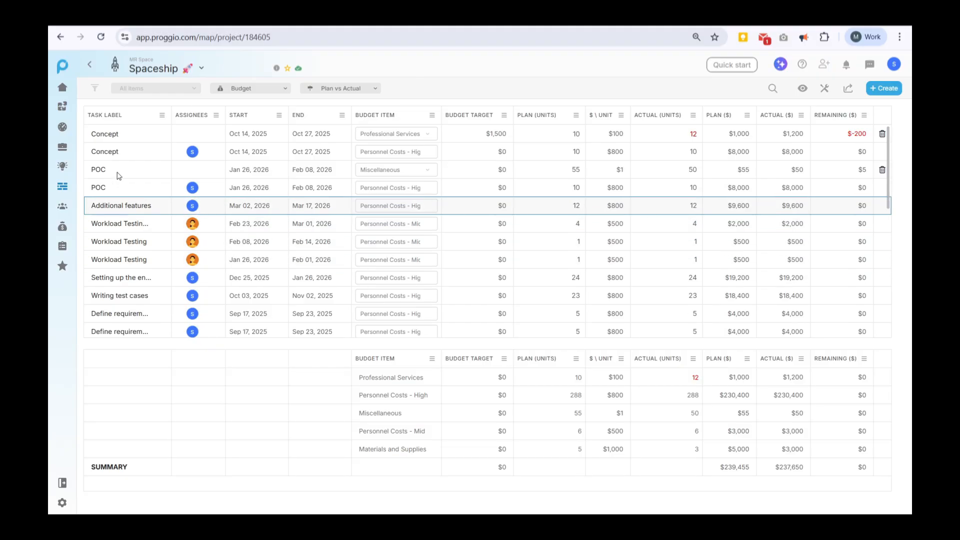
{"action": "left_click", "coordinate": [63, 146]}
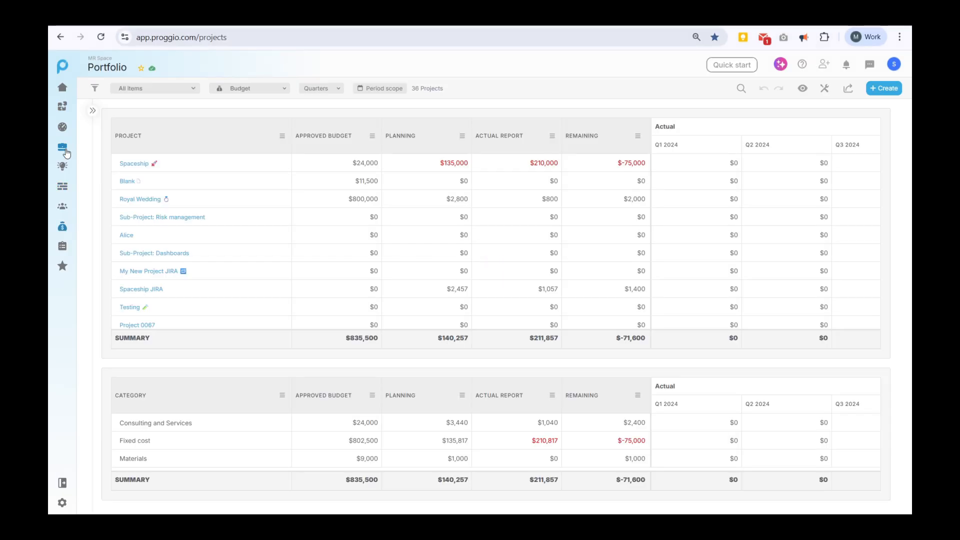
Keep the portfolio in Budget view and group its actuals by Years instead of Quarters.
{"action": "left_click", "coordinate": [239, 89]}
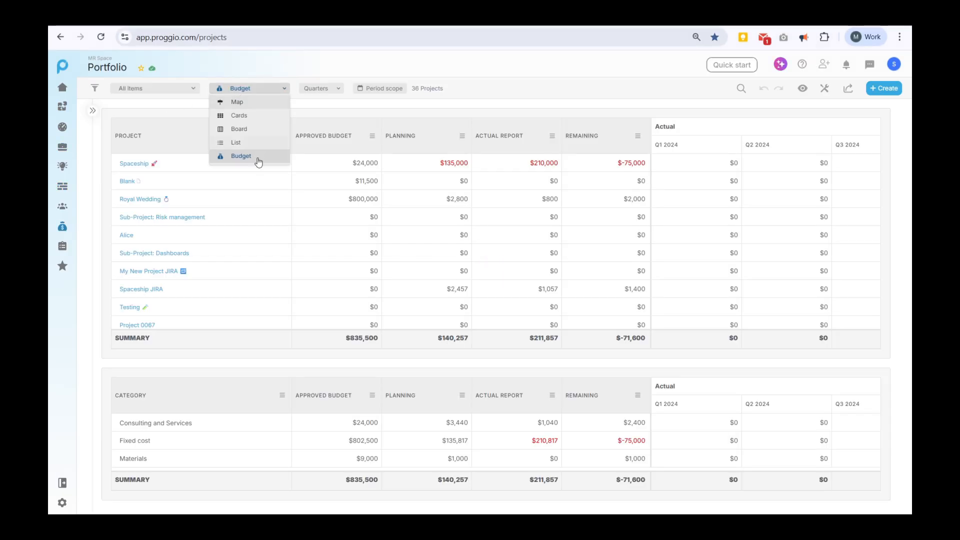
{"action": "left_click", "coordinate": [174, 110]}
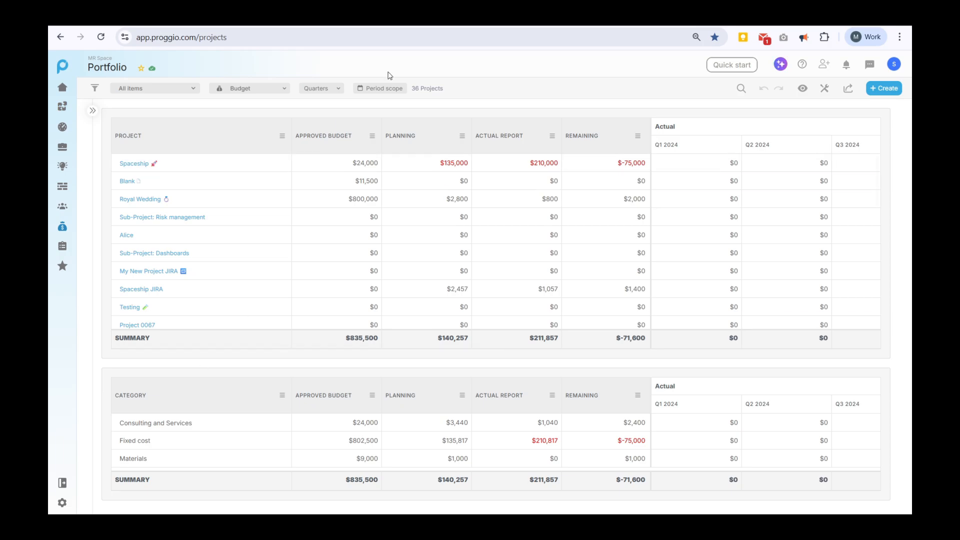
{"action": "left_click", "coordinate": [325, 90]}
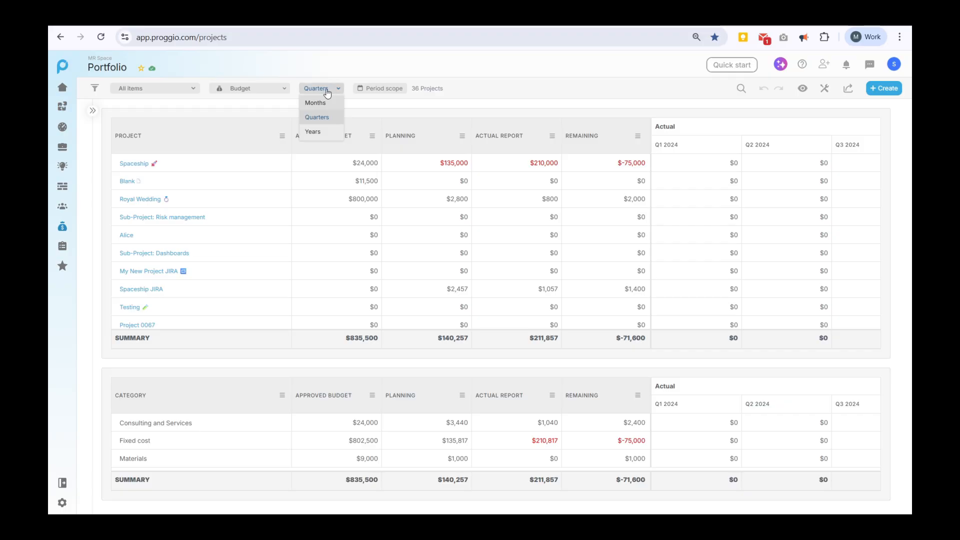
{"action": "left_click", "coordinate": [325, 133]}
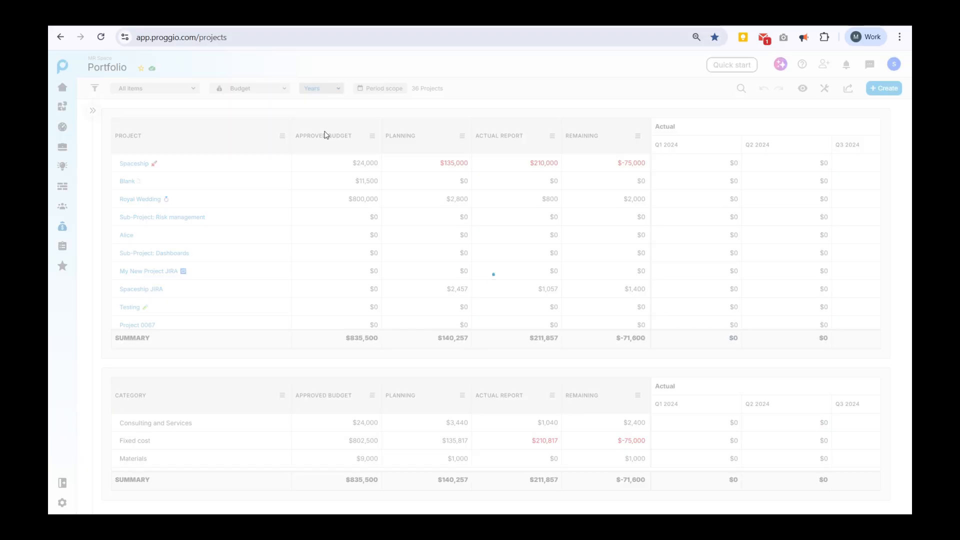